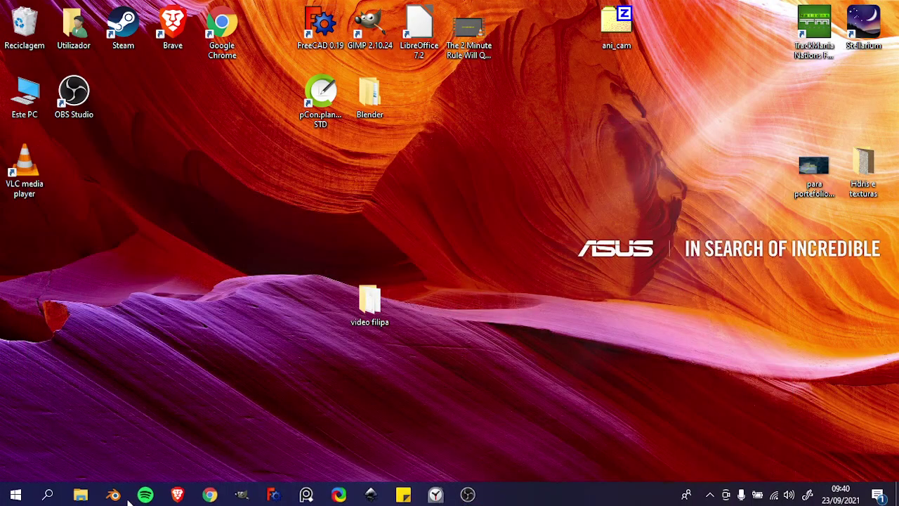
- Append the cadeira coral collection from the chair library into the current scene
click(115, 493)
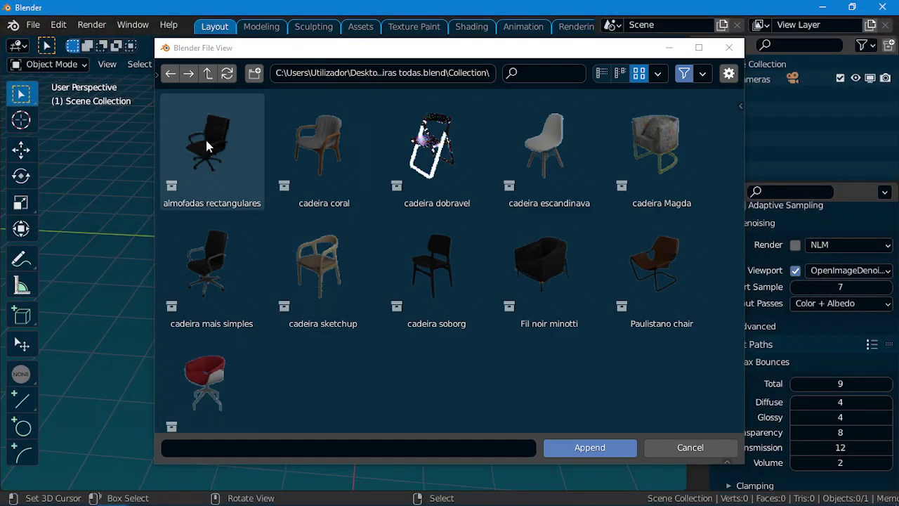
drag(247, 49, 223, 60)
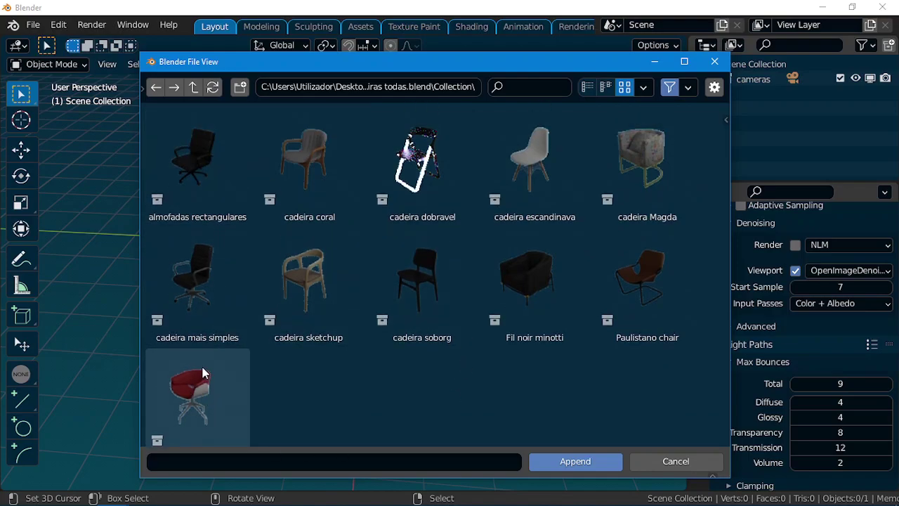
click(316, 149)
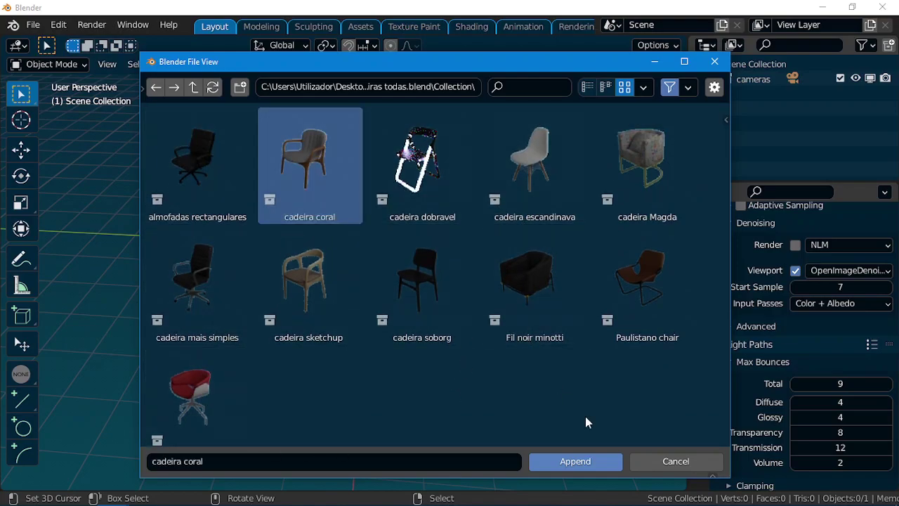
click(580, 462)
middle_drag(388, 149, 378, 257)
- Move the appended chair along the X axis to its new position
key(g)
key(x)
click(679, 246)
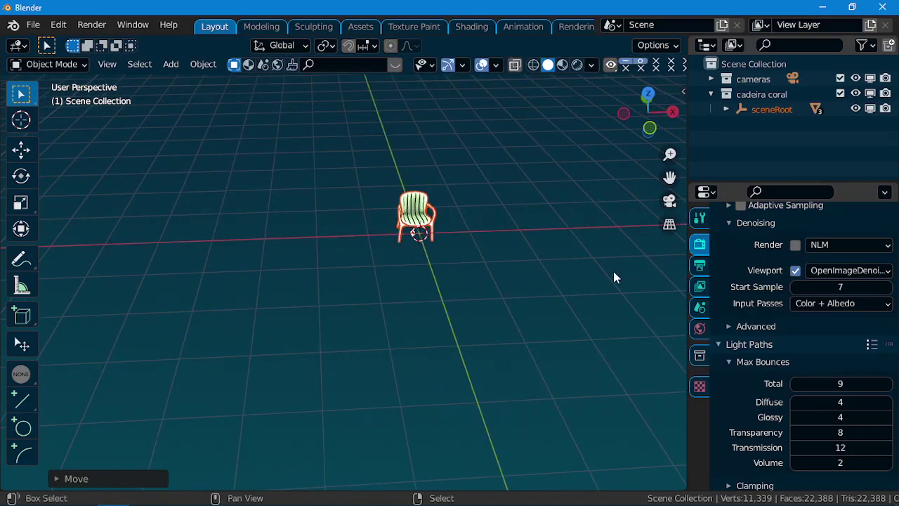
middle_drag(614, 277, 415, 223)
scroll(417, 326, up, 6)
- Open the Material folder of Materiais mais usados.blend with the browser side panels hidden
key(shift+F1)
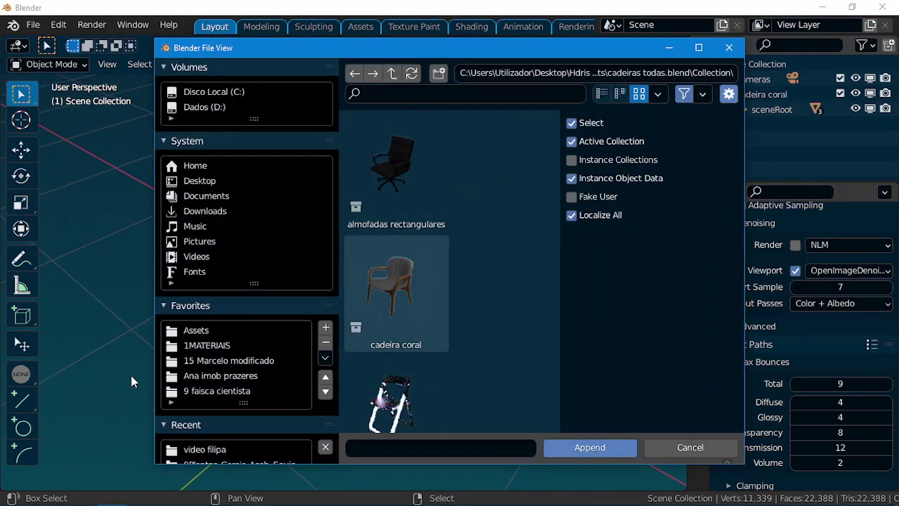
click(210, 348)
double_click(405, 171)
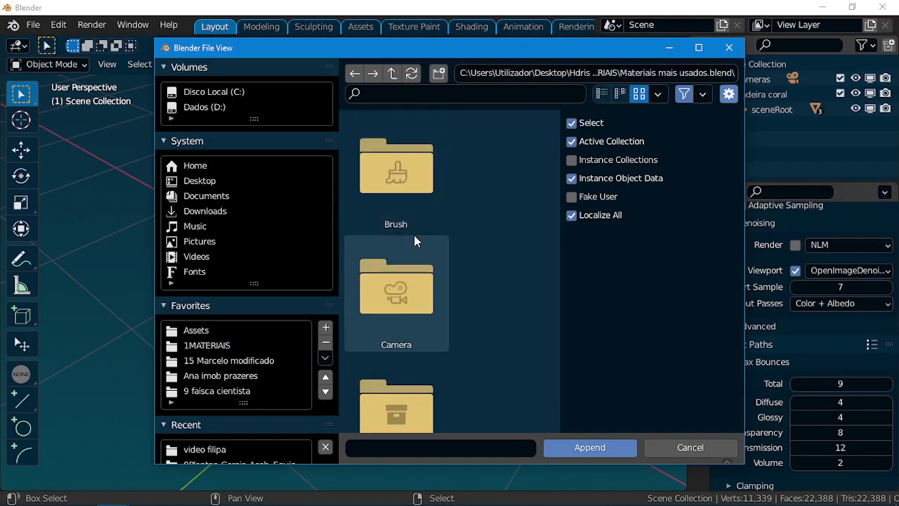
scroll(414, 234, down, 3)
scroll(414, 243, down, 5)
double_click(398, 268)
key(t)
key(n)
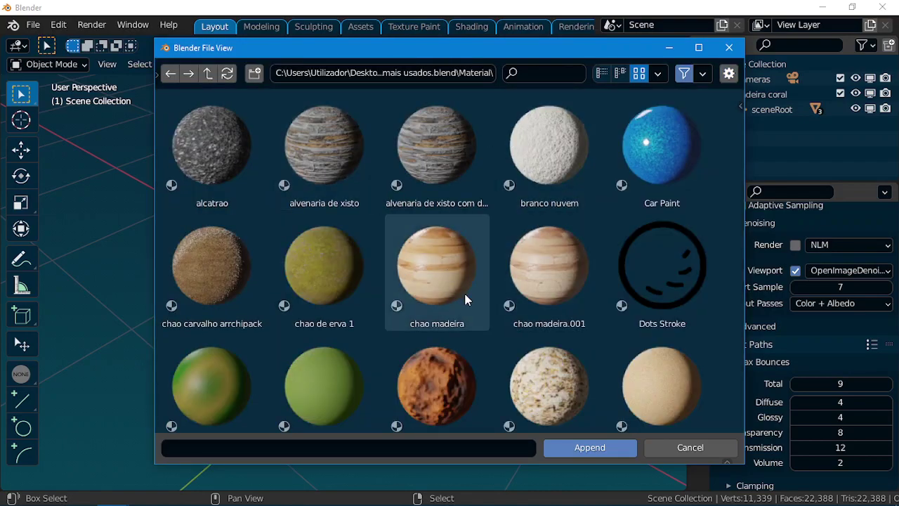
scroll(464, 289, down, 5)
scroll(364, 287, down, 3)
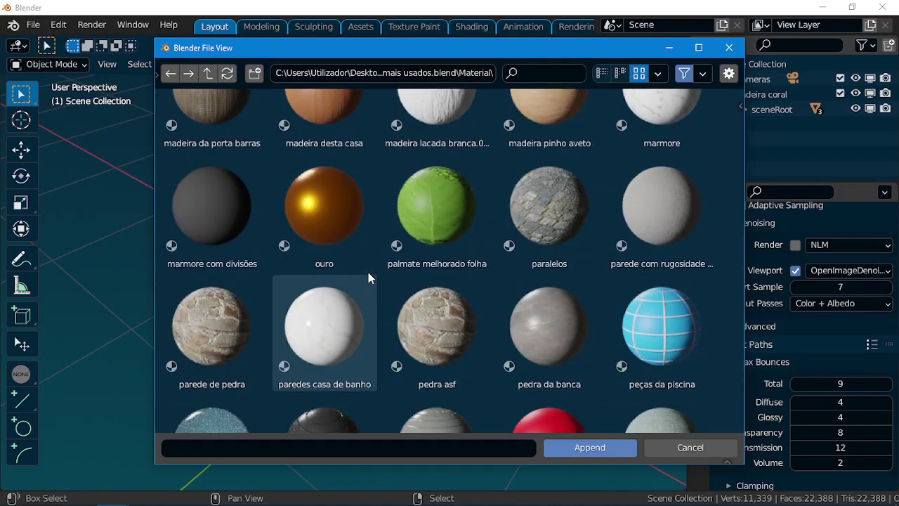
scroll(368, 274, up, 4)
scroll(646, 124, up, 6)
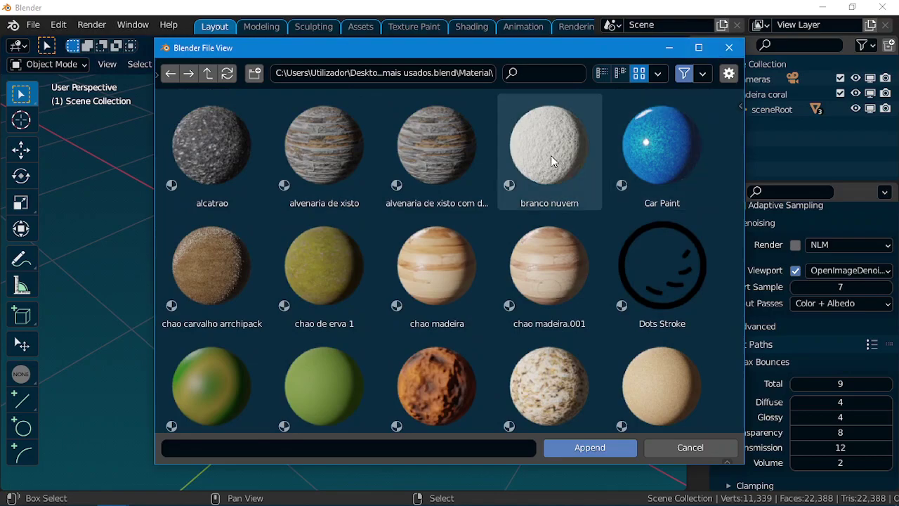
- Close the browser and open cadeiras todas.blend from Assets, discarding the current scene's changes
click(729, 49)
middle_drag(267, 184, 352, 243)
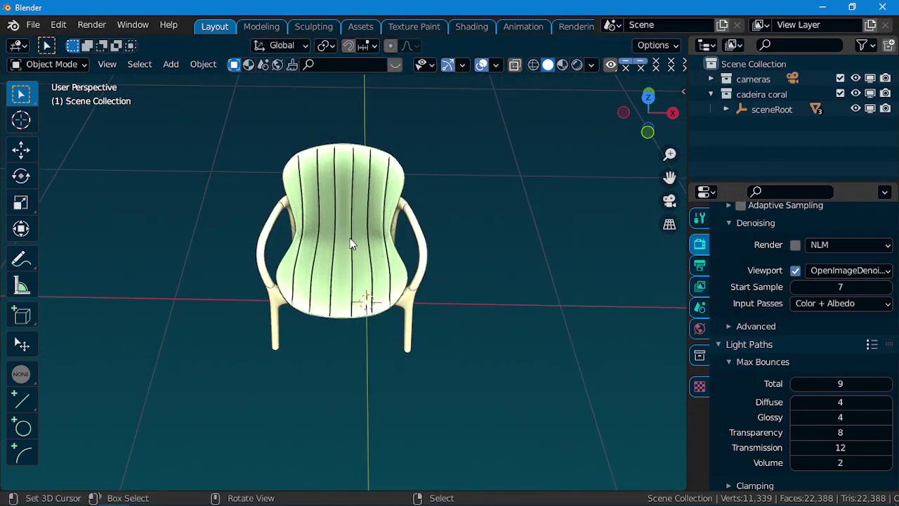
key(ctrl+q)
click(458, 286)
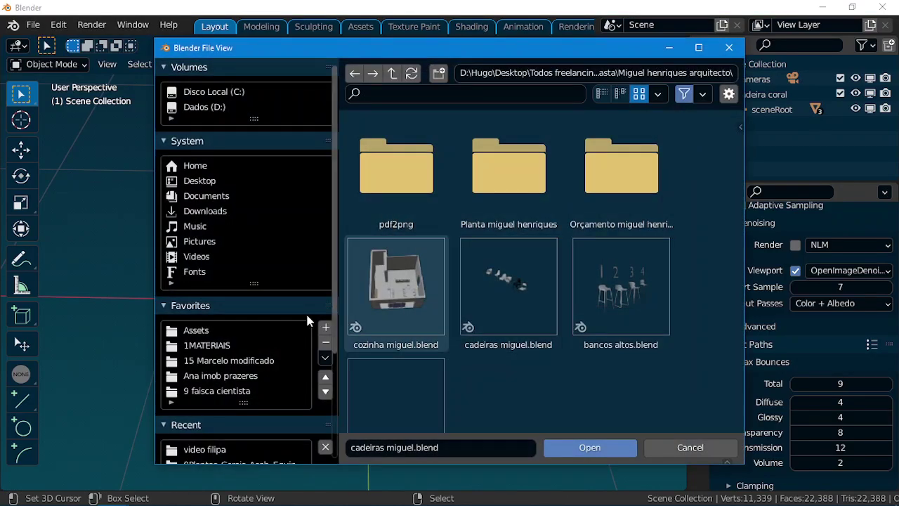
click(206, 334)
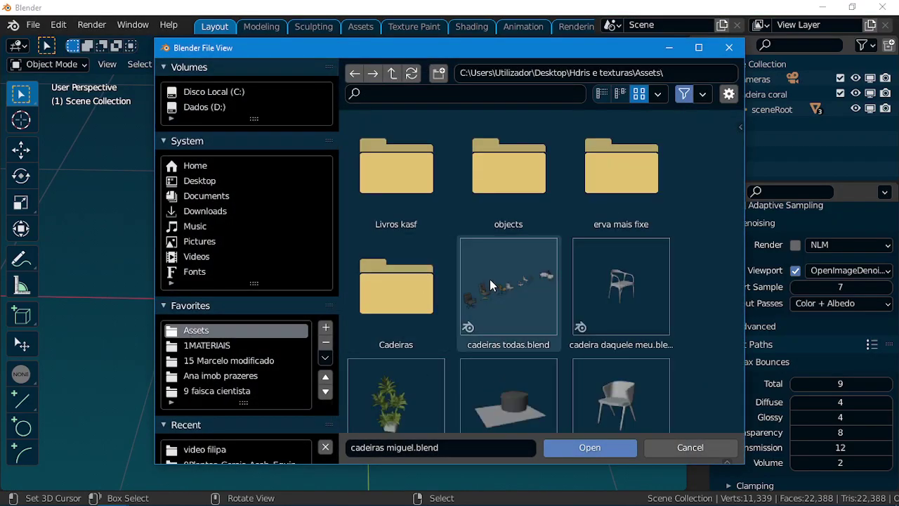
scroll(490, 278, down, 3)
click(498, 216)
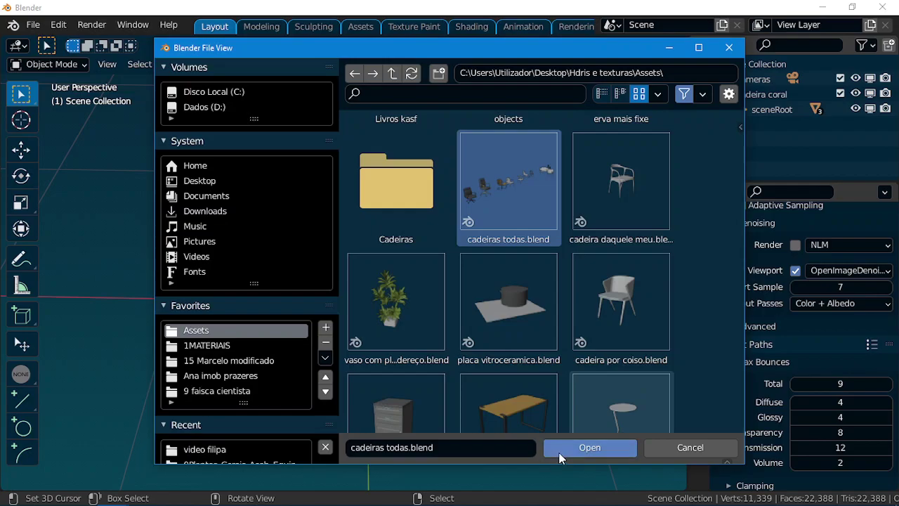
click(589, 448)
scroll(450, 388, down, 3)
middle_drag(417, 385, 394, 344)
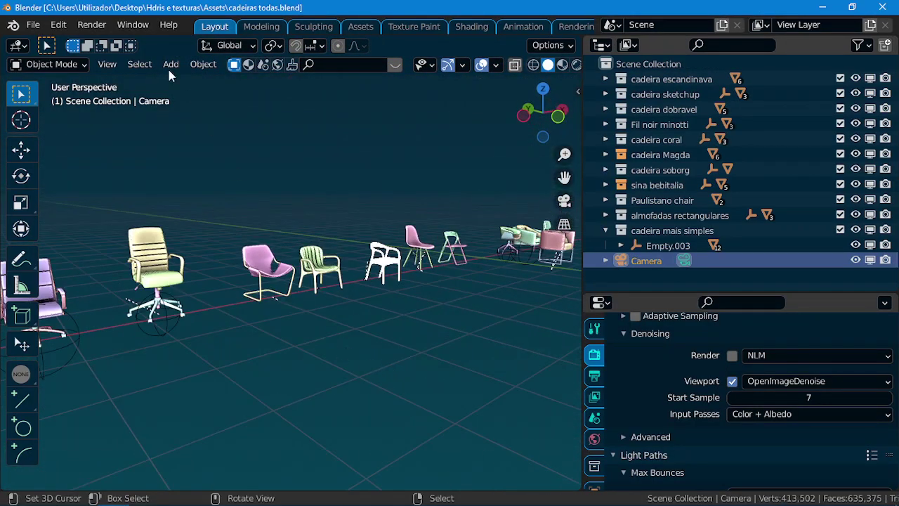
- Clear the stored data-block previews for Collections only
click(35, 23)
mouse_move(79, 210)
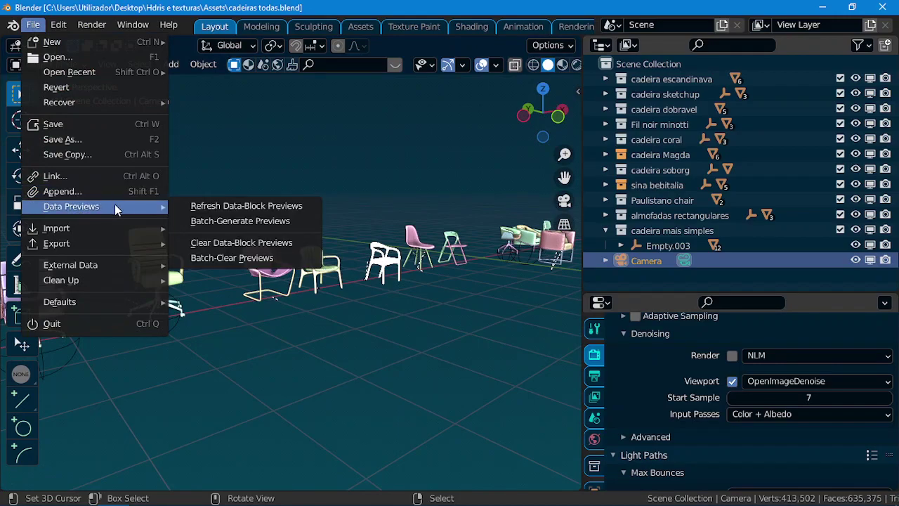
click(260, 247)
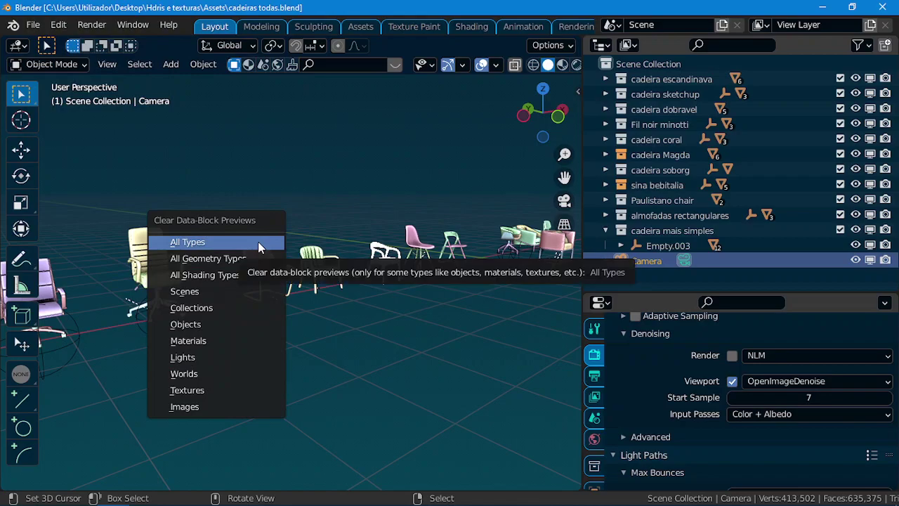
click(206, 314)
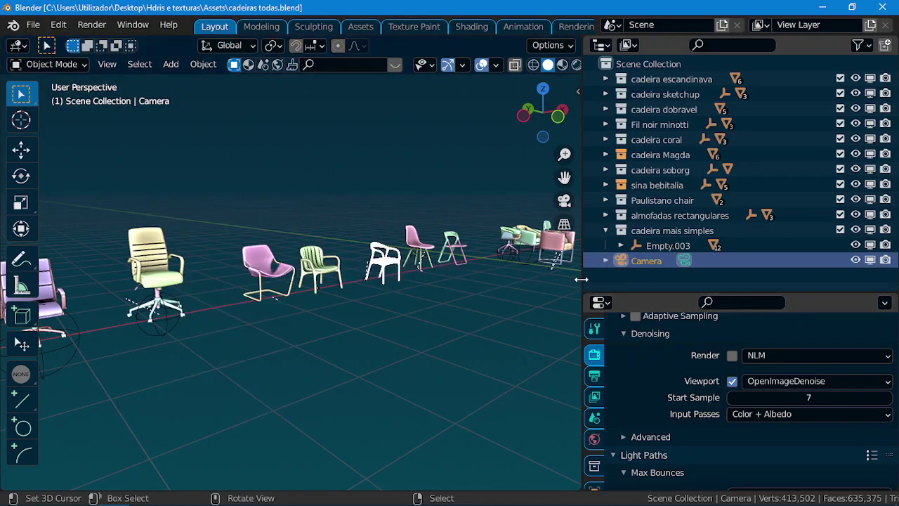
- Widen the 3D view and expand cadeira coral in the Outliner
drag(581, 279, 622, 281)
scroll(374, 291, down, 5)
middle_drag(304, 300, 321, 323)
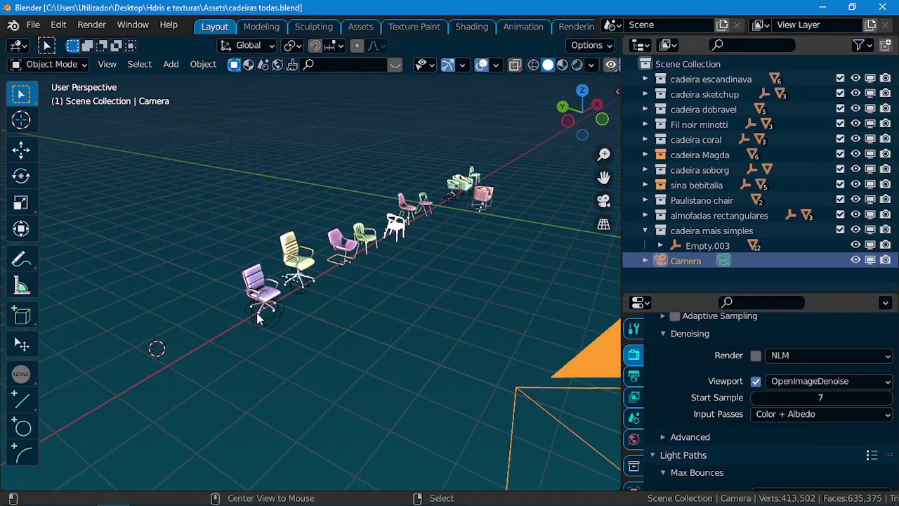
scroll(281, 316, up, 8)
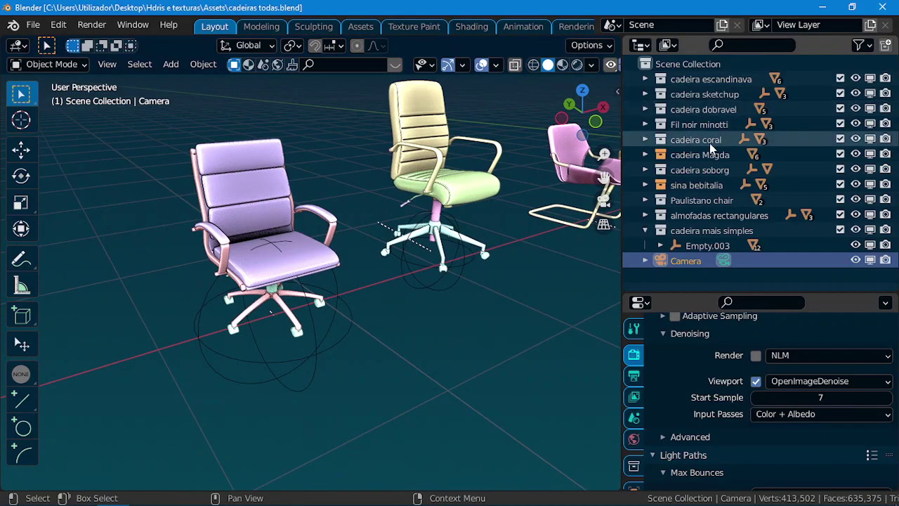
click(644, 140)
scroll(459, 252, down, 4)
middle_drag(460, 252, 337, 247)
- Select all objects in cadeira coral and view the chair isolated in local view, then exit
click(697, 139)
right_click(697, 137)
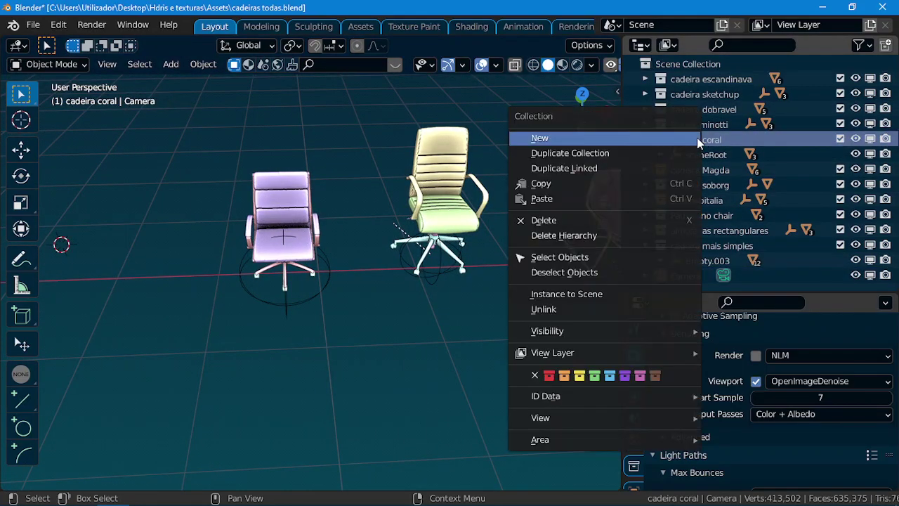
click(604, 257)
scroll(421, 309, down, 3)
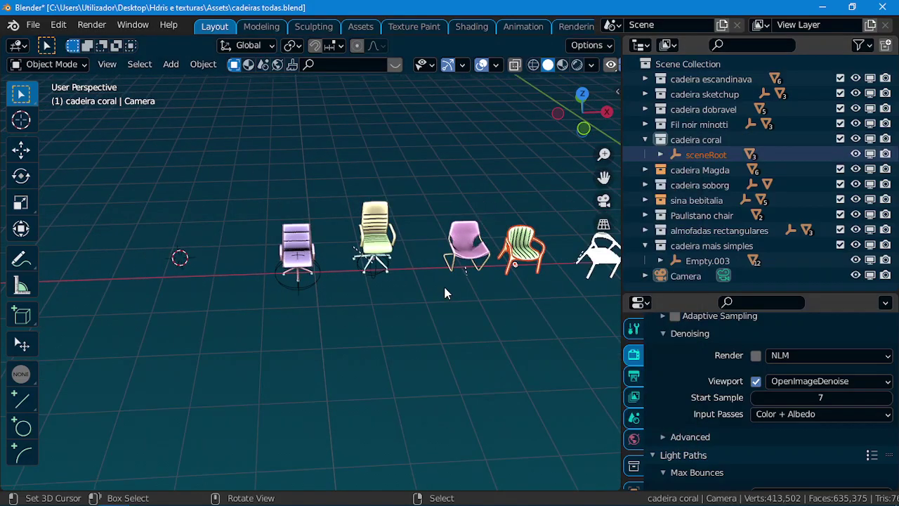
key(KP_Divide)
scroll(490, 288, up, 5)
scroll(478, 271, down, 5)
middle_drag(478, 271, 458, 312)
key(KP_Divide)
- Select the yellow office chair and look around the chair row
scroll(387, 245, up, 4)
click(387, 245)
scroll(428, 248, up, 5)
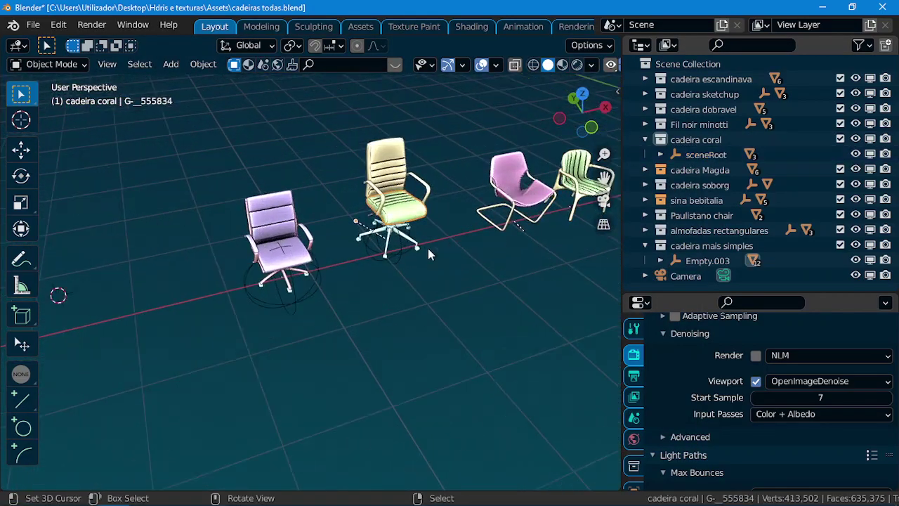
middle_drag(360, 287, 330, 295)
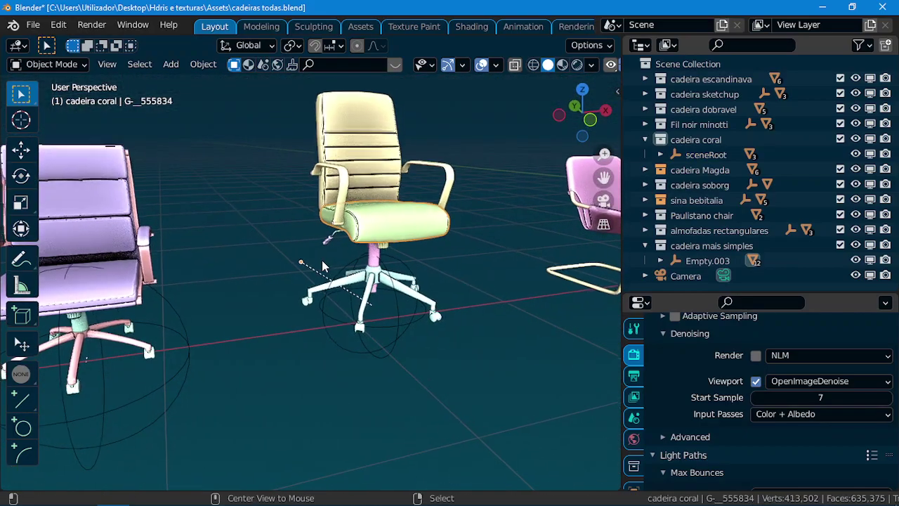
scroll(313, 301, up, 5)
scroll(266, 255, down, 5)
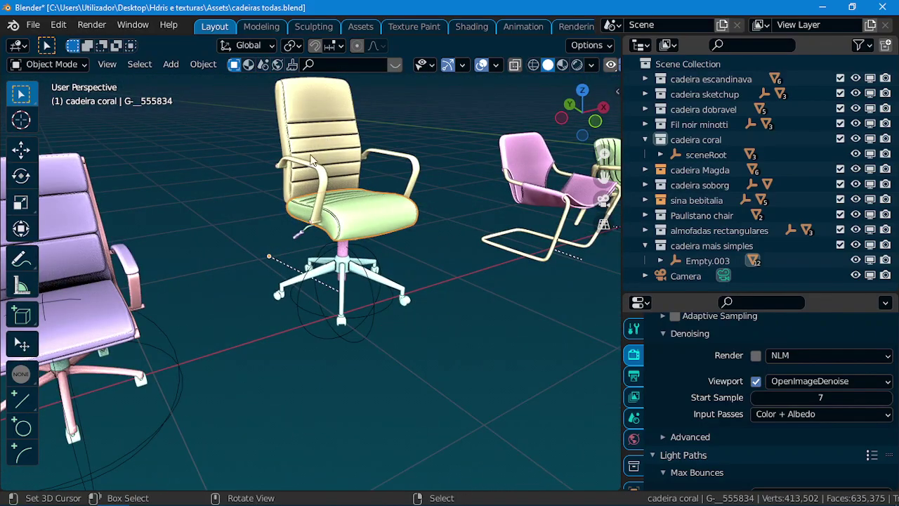
scroll(283, 288, up, 2)
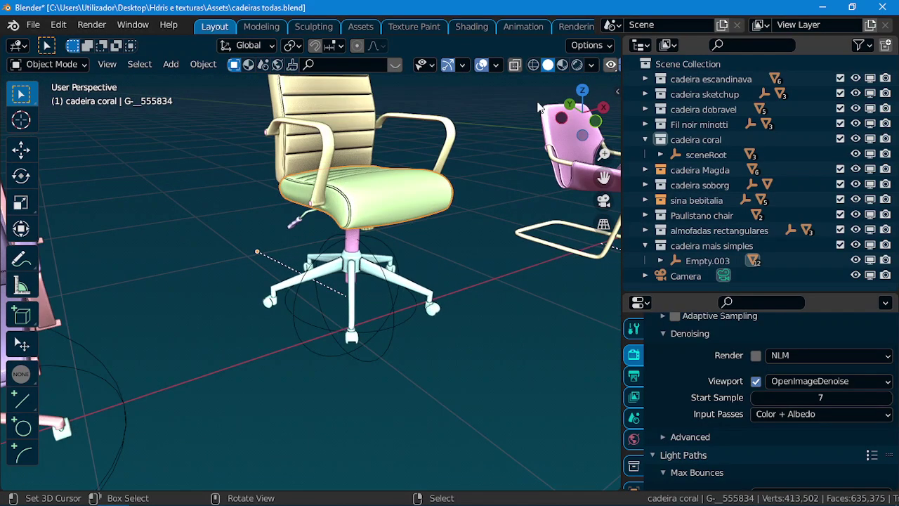
click(601, 44)
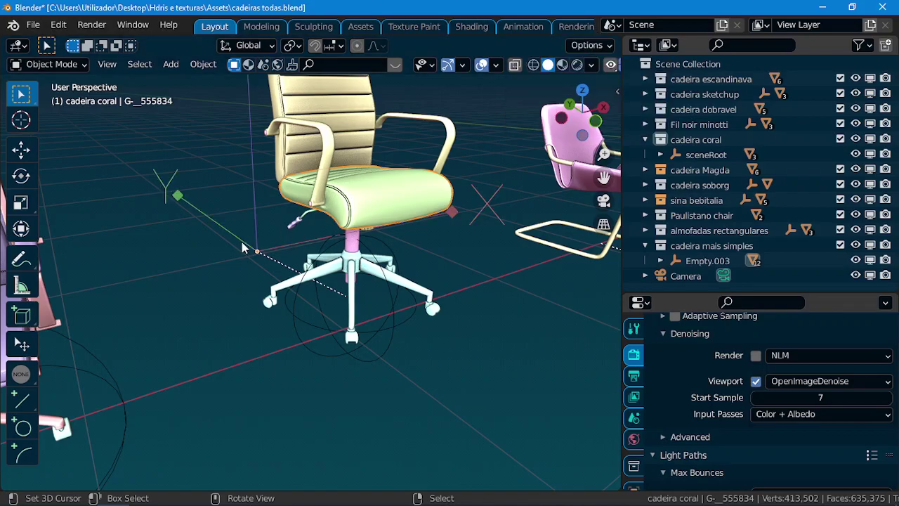
key(g)
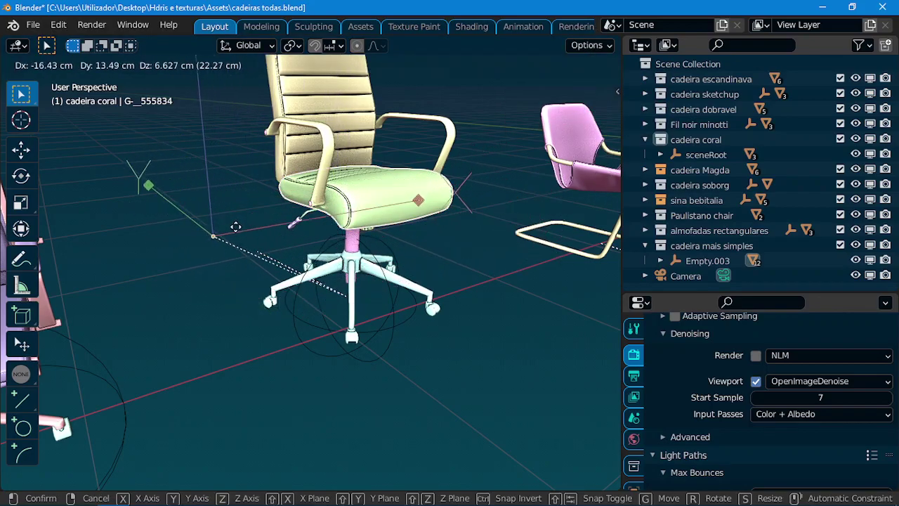
key(Escape)
click(589, 45)
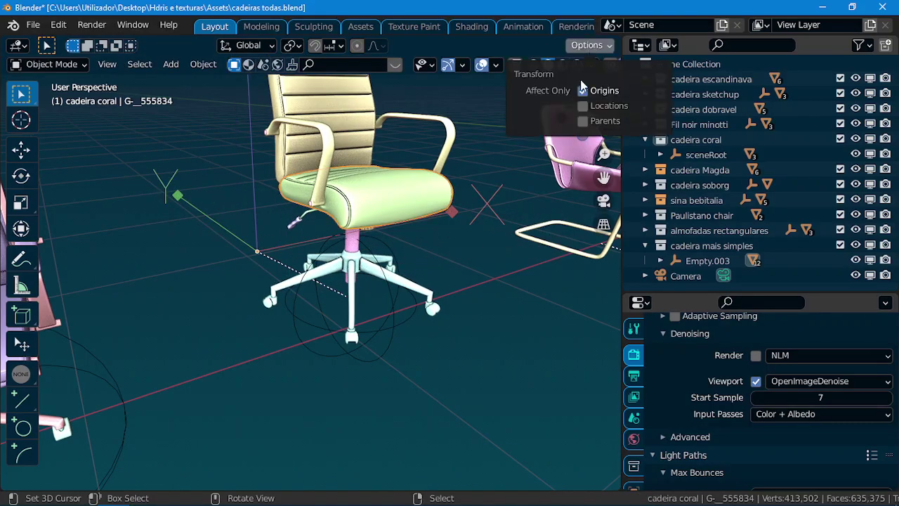
scroll(320, 301, down, 6)
middle_drag(320, 301, 302, 242)
scroll(300, 309, up, 10)
scroll(364, 233, down, 6)
middle_drag(268, 305, 505, 190)
- Collapse cadeira coral, hide the tool shelf and save the chair library
click(645, 139)
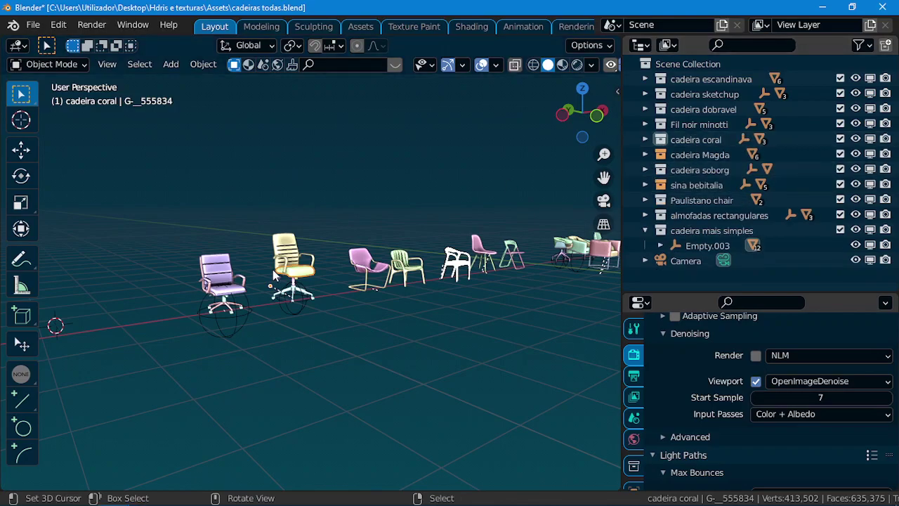
mouse_move(354, 291)
middle_down()
mouse_move(387, 324)
mouse_move(357, 305)
middle_up()
key(t)
middle_drag(311, 277, 280, 249)
key(ctrl+s)
click(247, 197)
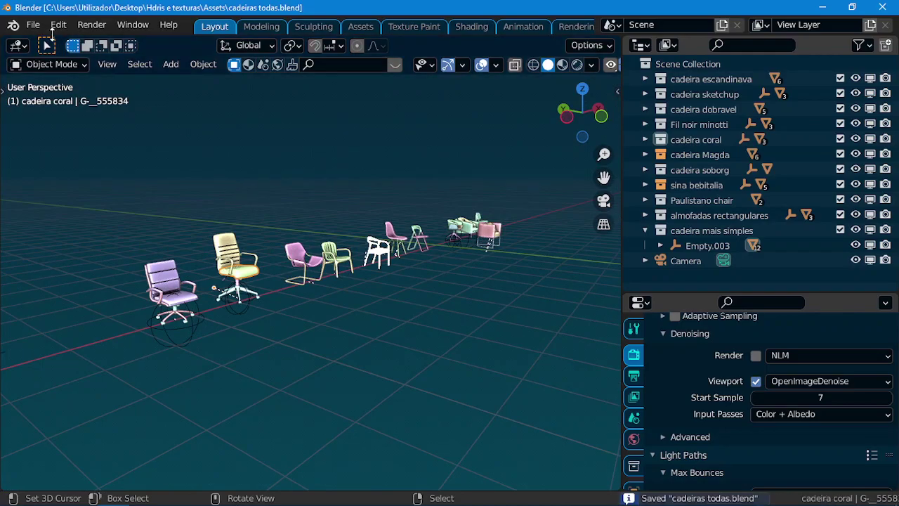
- Batch-generate Collection previews for cadeiras todas.blend with Save Backups turned off
click(36, 27)
mouse_move(117, 210)
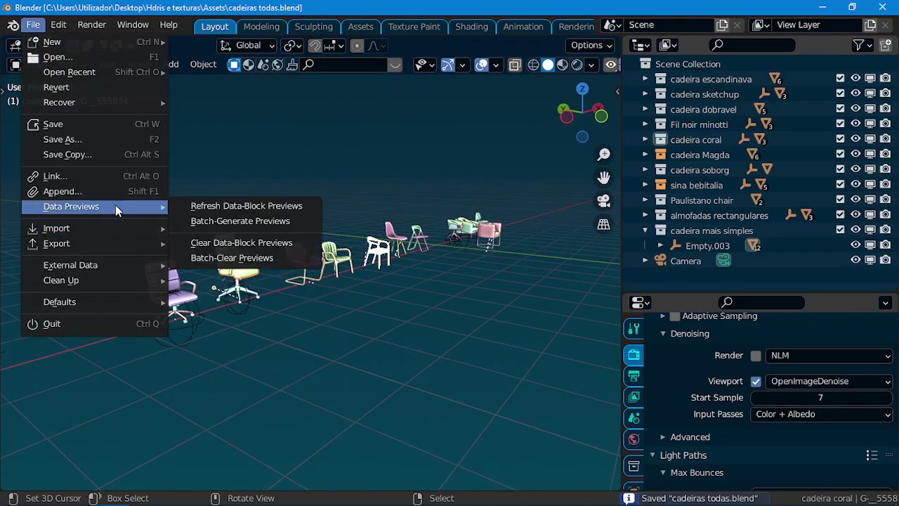
click(256, 223)
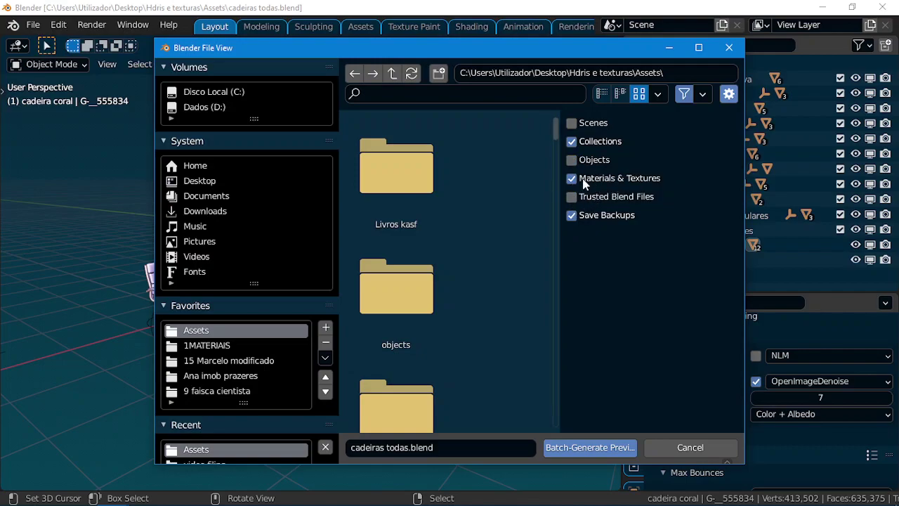
click(571, 215)
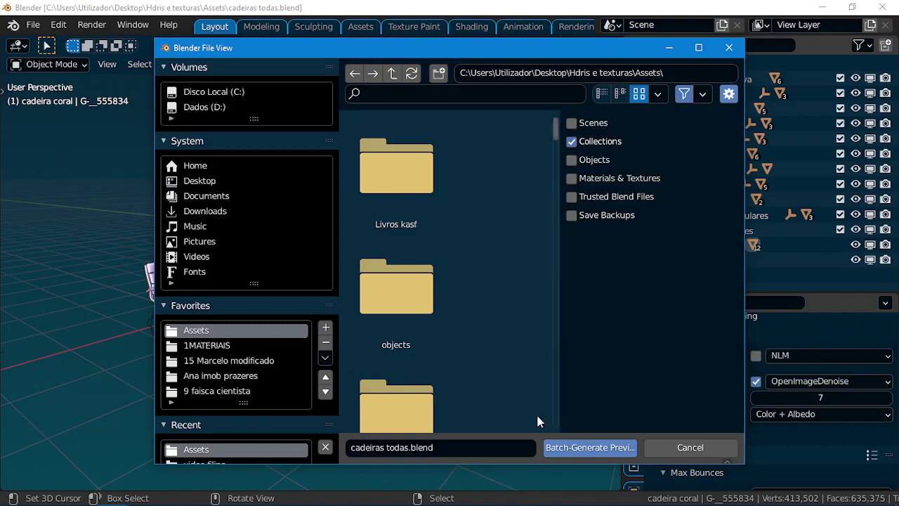
click(581, 449)
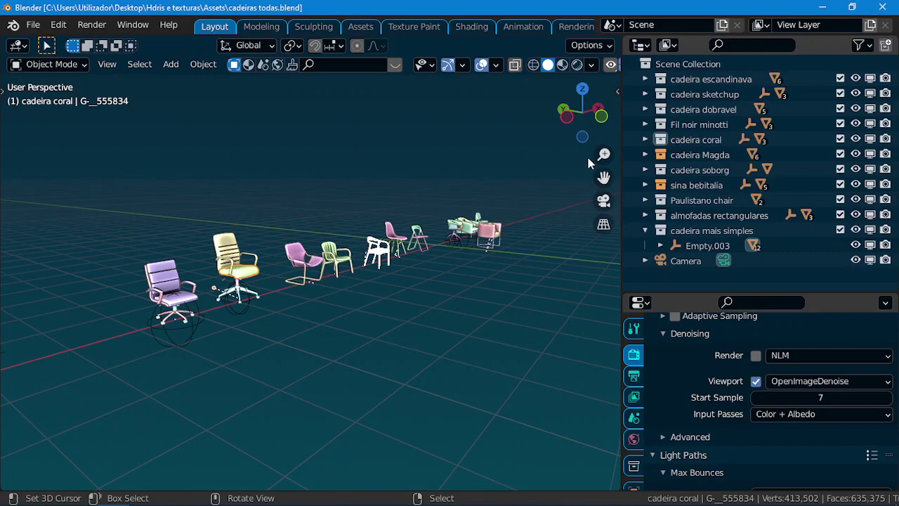
- Restart Blender with a fresh scene, dismissing the startup splash
click(874, 8)
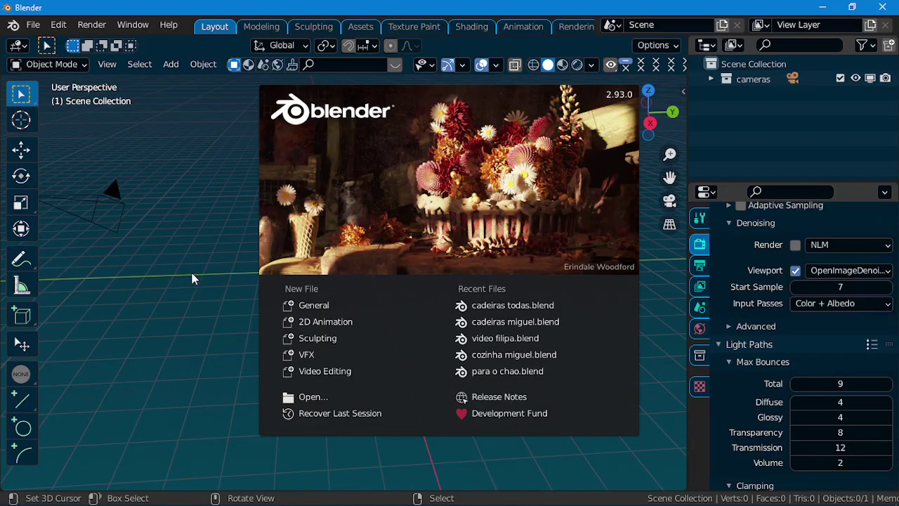
click(195, 282)
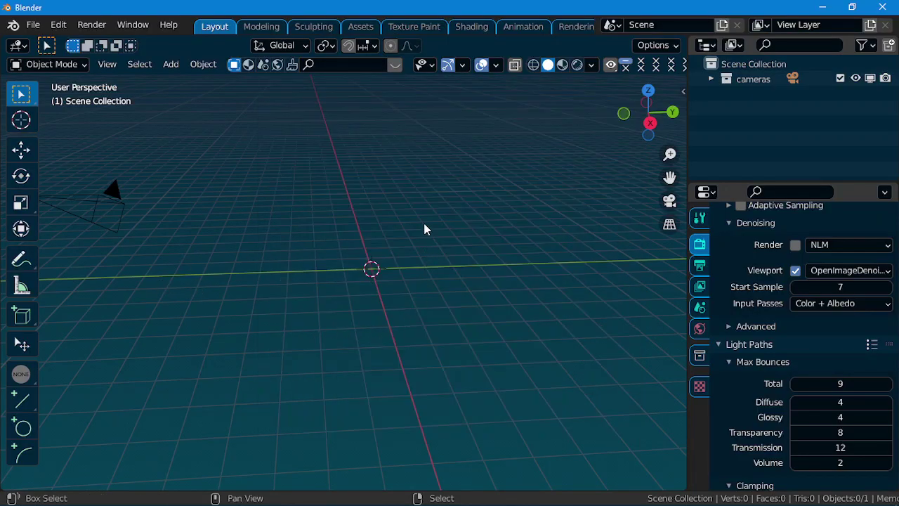
key(shift+F1)
key(Escape)
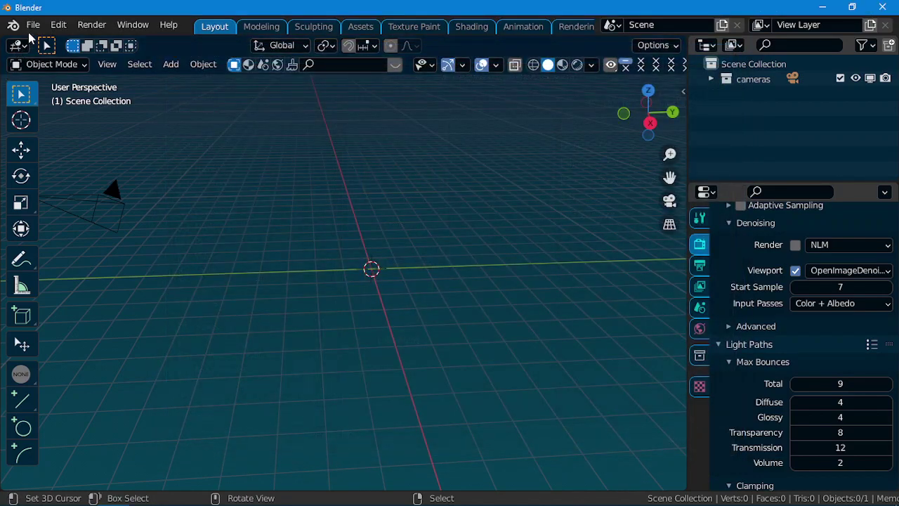
- Select cadeira soborg in the Collection folder of Assets > cadeiras todas.blend for appending
click(32, 25)
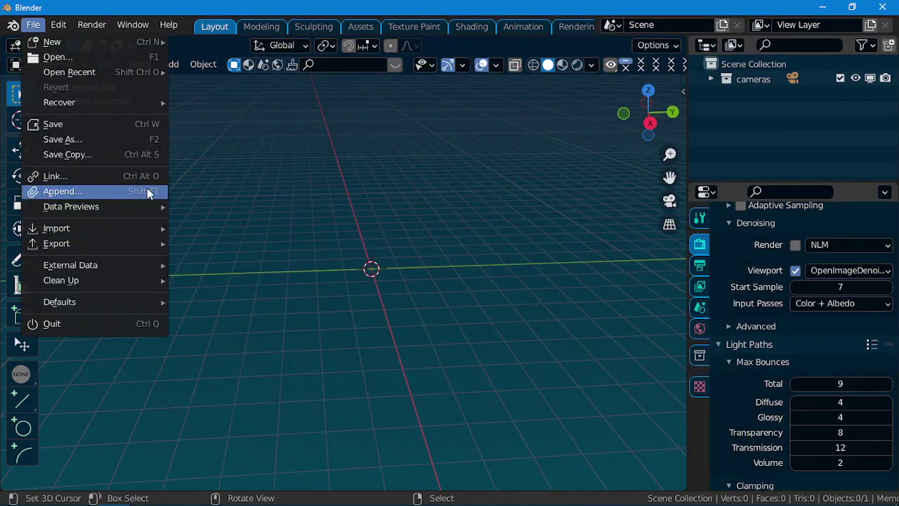
key(shift+F1)
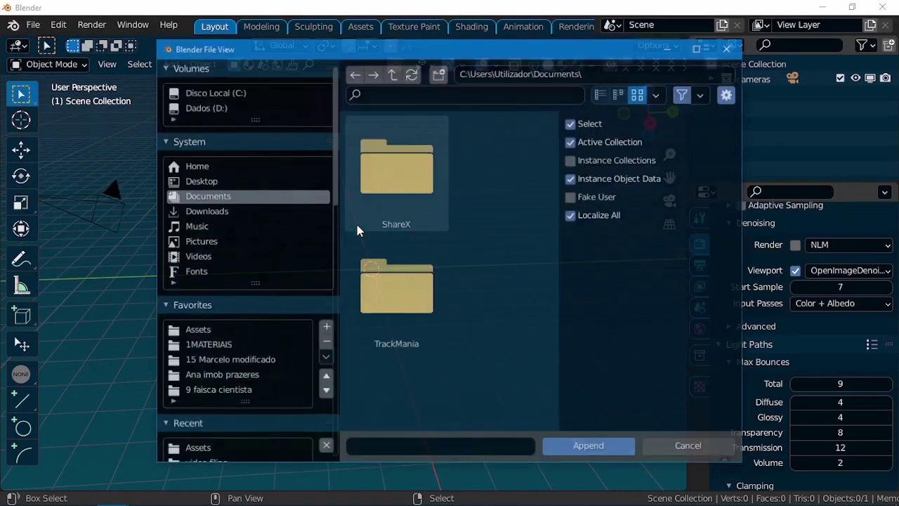
click(196, 329)
key(t)
key(n)
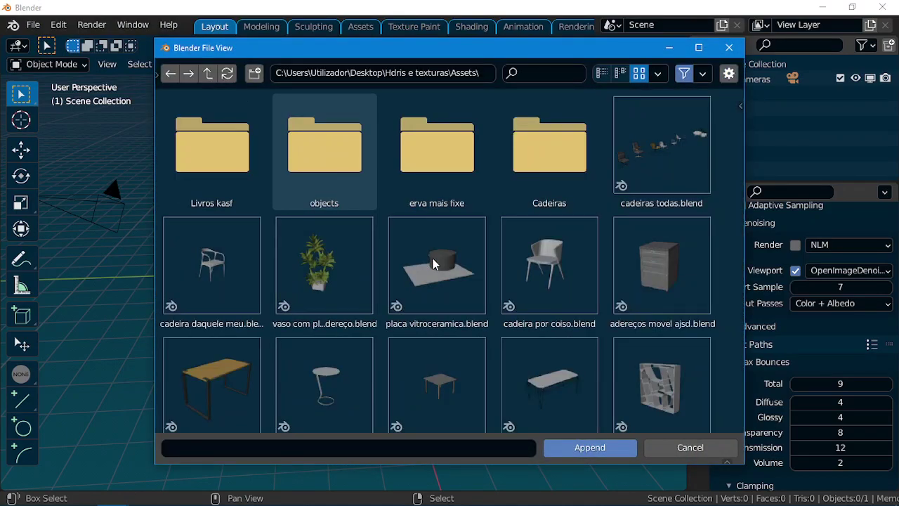
double_click(651, 140)
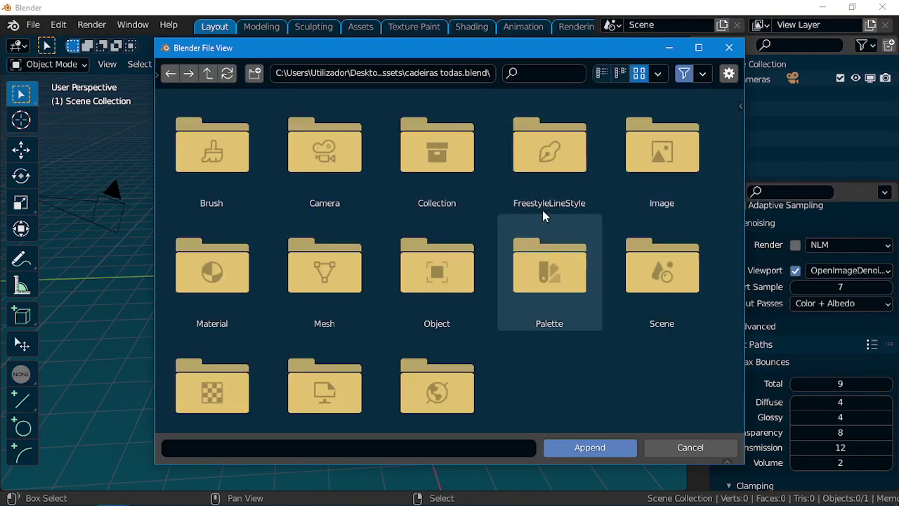
double_click(437, 148)
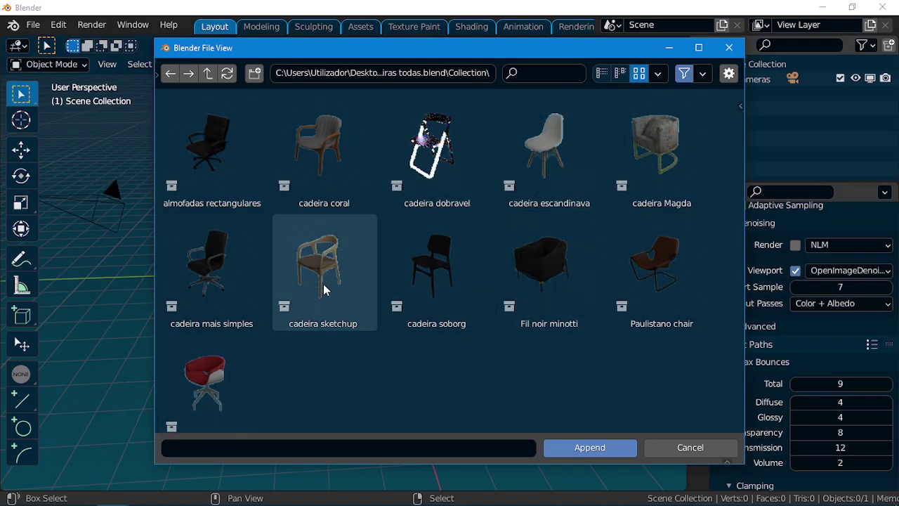
click(442, 276)
- Append the cadeira soborg collection into the scene
click(596, 450)
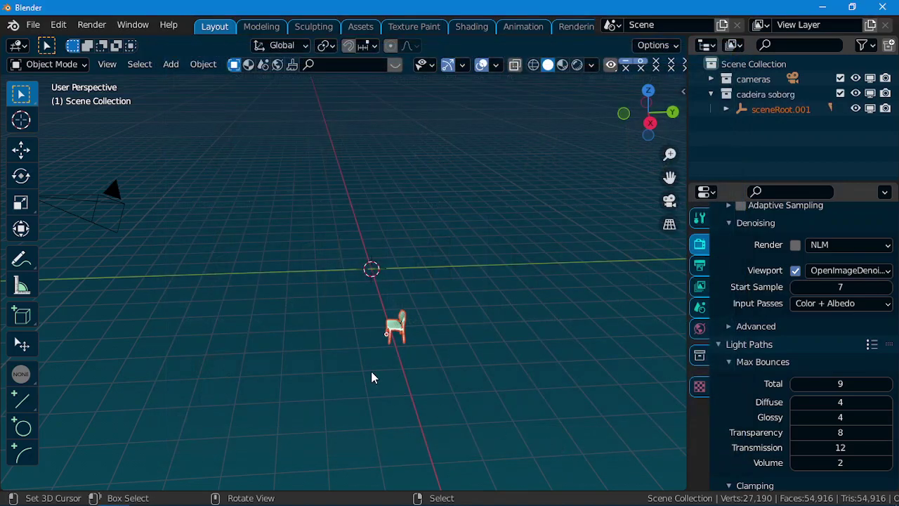
middle_drag(371, 375, 482, 300)
key(a)
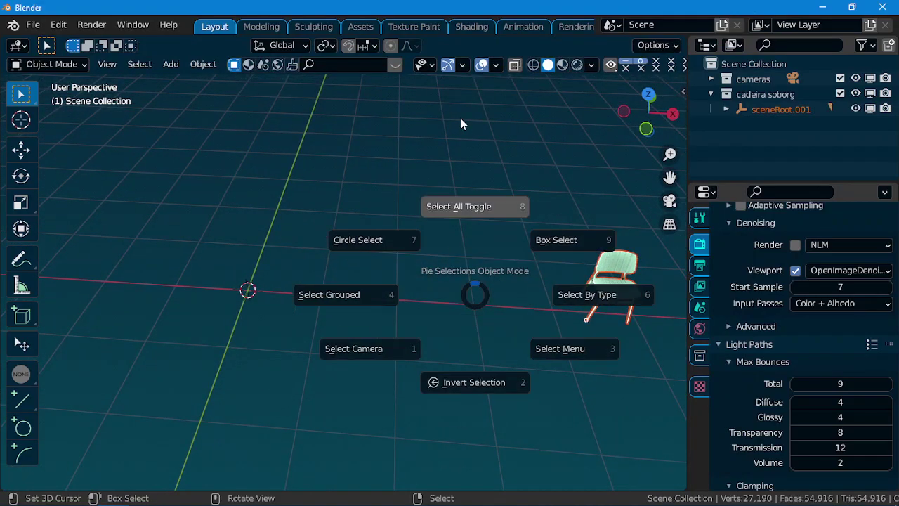
middle_drag(461, 117, 343, 171)
- Add a plane and scale it up as a floor
key(shift+a)
click(373, 149)
scroll(377, 163, down, 3)
key(s)
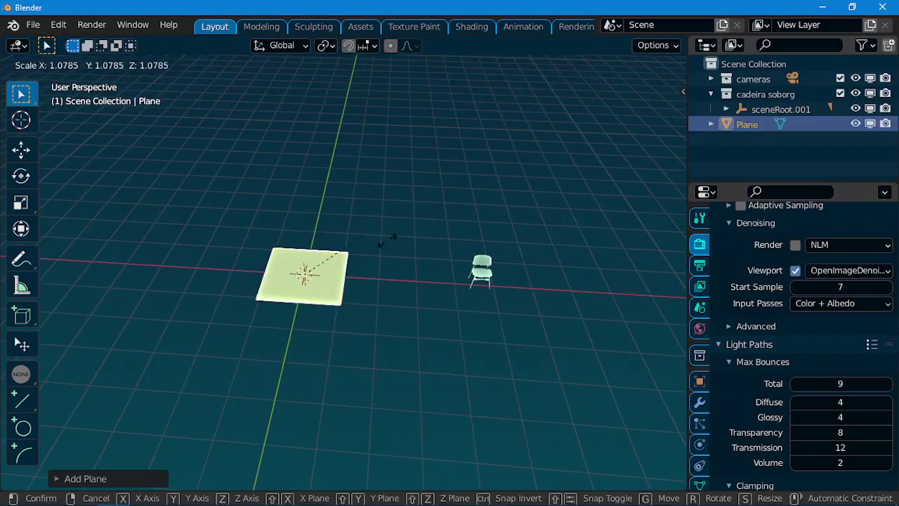
click(462, 251)
- Inset the plane's face and extrude the inner part upward into a box
key(Tab)
scroll(461, 240, up, 2)
key(i)
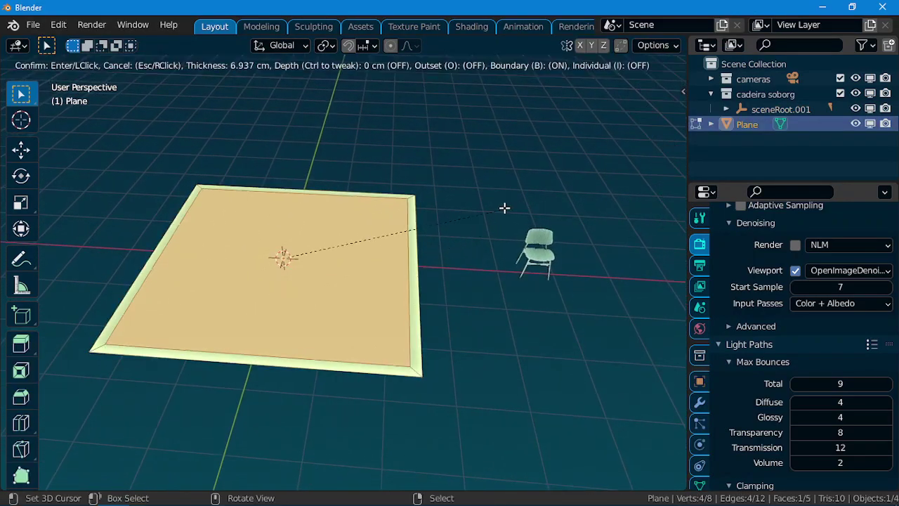
click(466, 218)
scroll(417, 319, down, 3)
key(e)
click(397, 267)
key(Tab)
middle_drag(368, 260, 362, 182)
- Set snapping to Face and turn snapping on
click(371, 46)
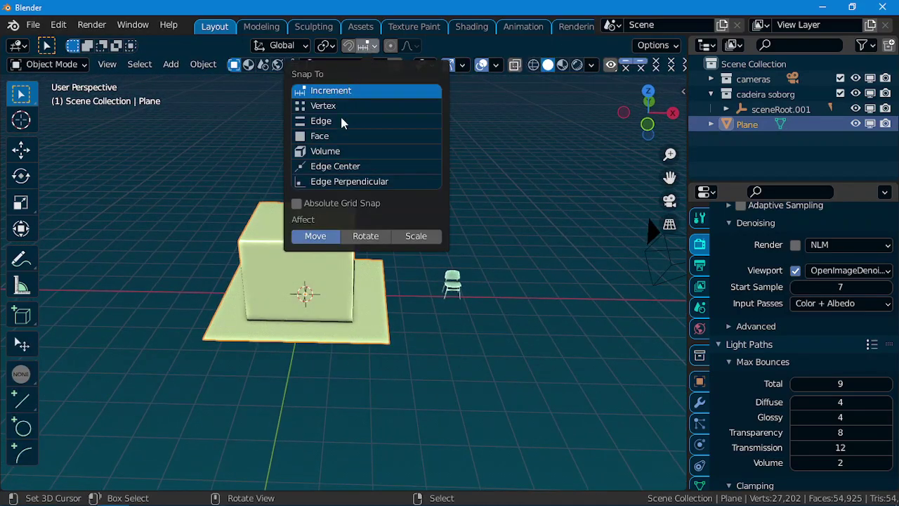
click(333, 137)
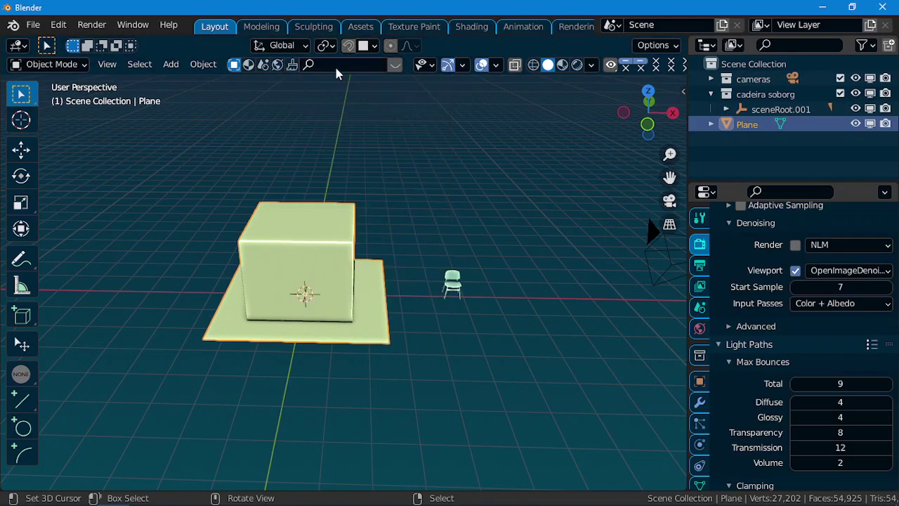
click(348, 46)
scroll(379, 300, up, 3)
middle_drag(379, 300, 415, 323)
- Move the soborg chair (sceneRoot.001) onto the floor beside the box
click(777, 109)
middle_drag(520, 274, 451, 331)
key(g)
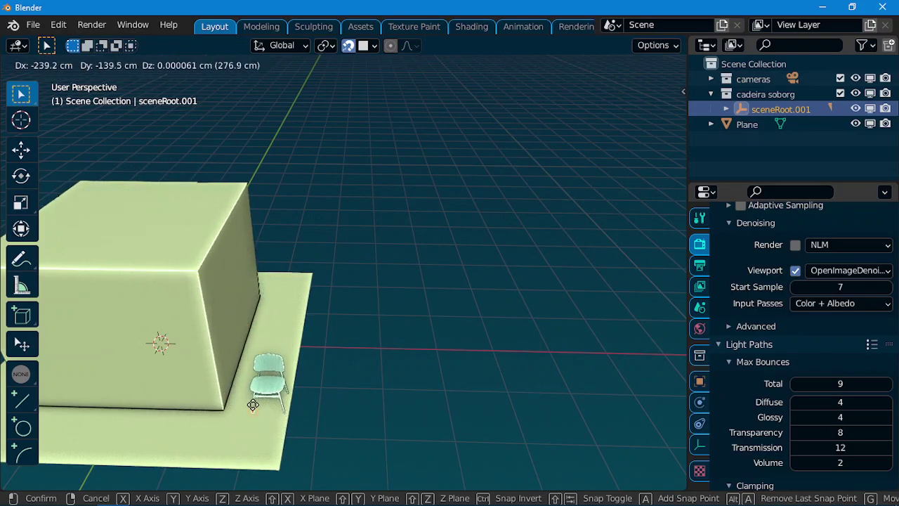
click(269, 328)
middle_drag(269, 326, 475, 310)
scroll(476, 316, down, 5)
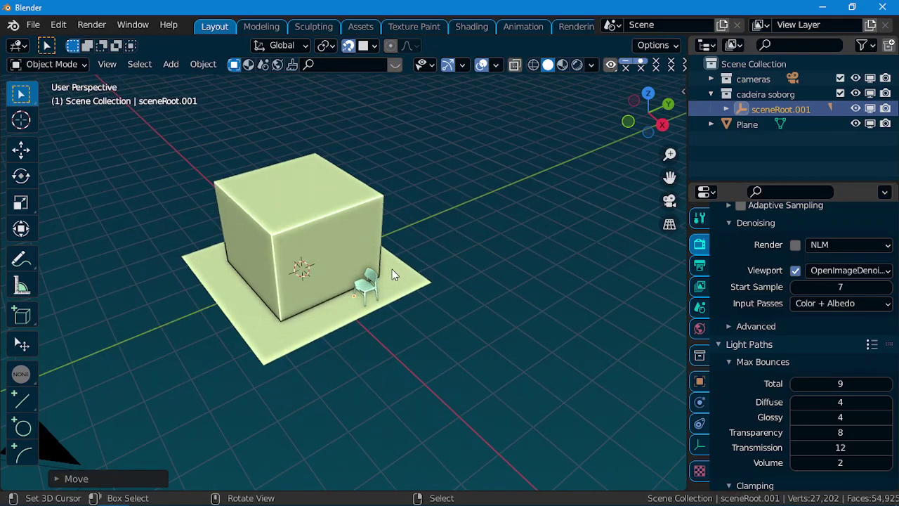